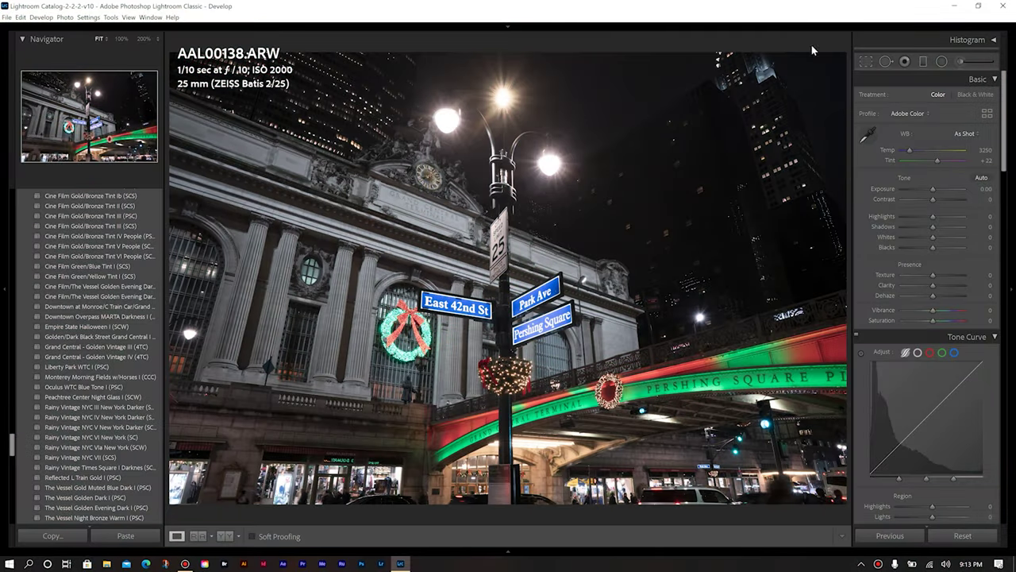
Change the Basic panel profile from Adobe Color to Adobe Standard
{"action": "left_click", "coordinate": [914, 113]}
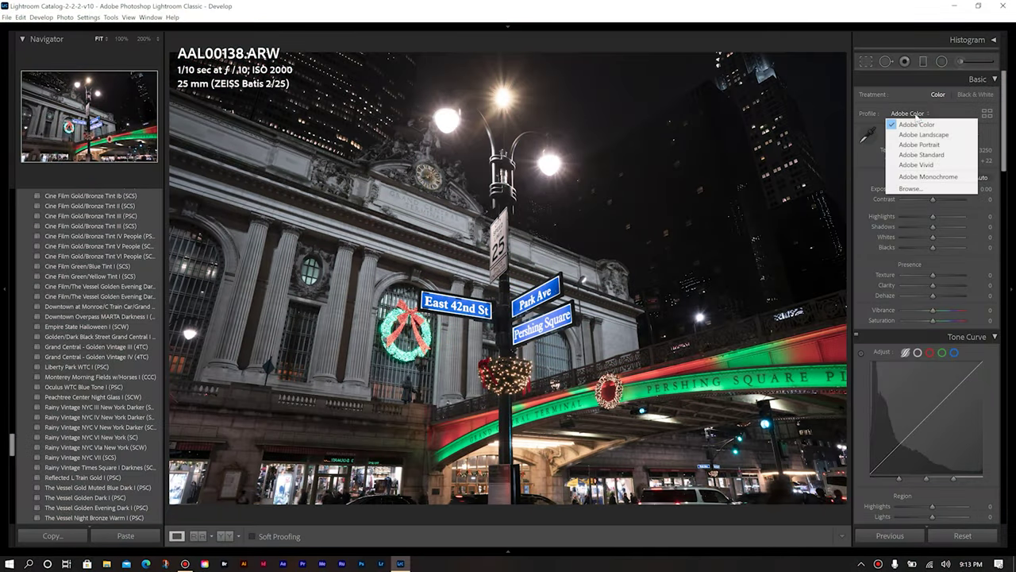
{"action": "left_click", "coordinate": [920, 156]}
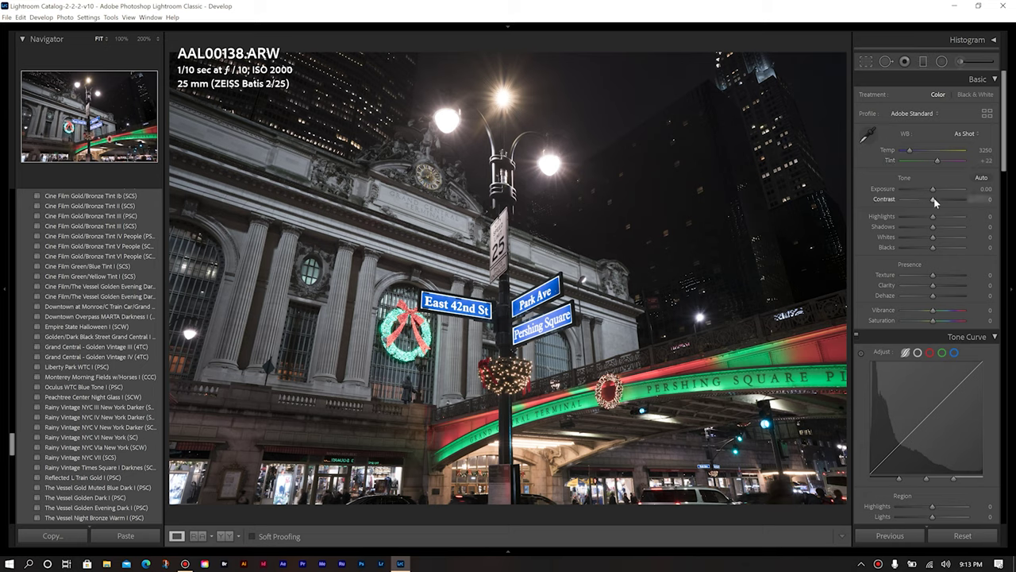
Set Contrast −18, Highlights −50, Shadows +100, Whites +44 and Blacks −40
{"action": "left_click_drag", "start_coordinate": [935, 202], "coordinate": [932, 203]}
{"action": "left_click_drag", "start_coordinate": [928, 200], "coordinate": [929, 200]}
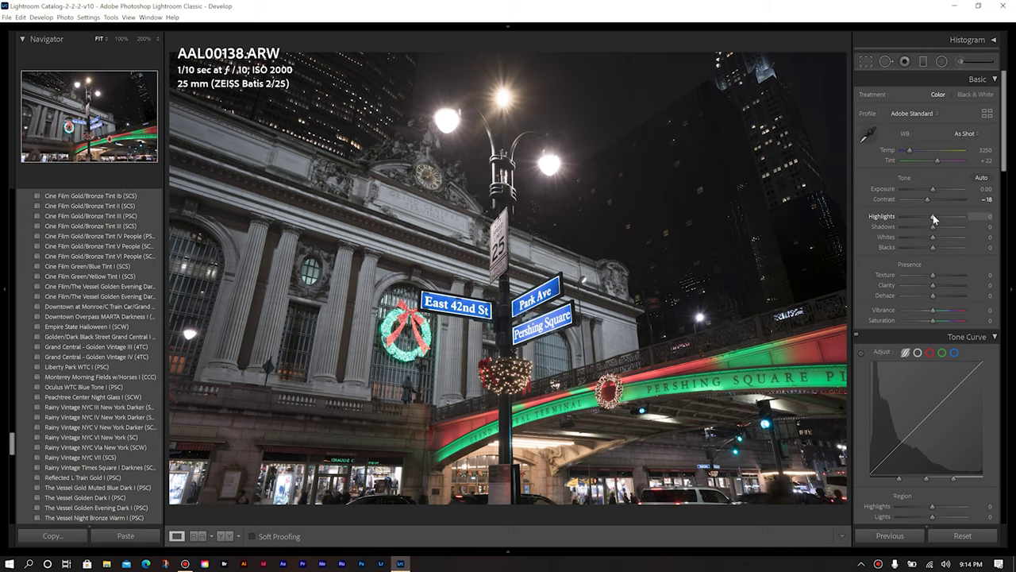
{"action": "left_click_drag", "start_coordinate": [933, 215], "coordinate": [917, 218]}
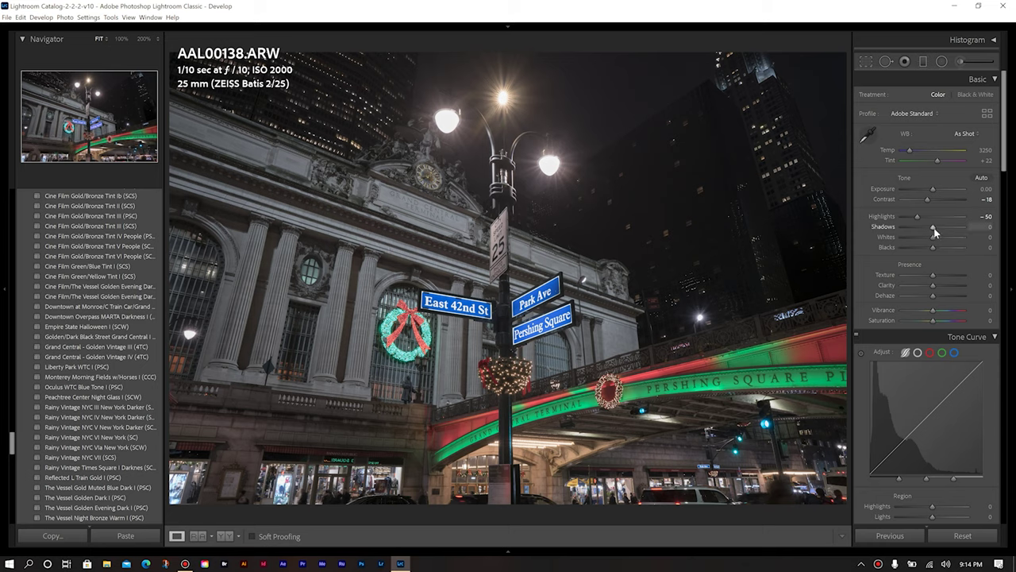
{"action": "left_click_drag", "start_coordinate": [934, 228], "coordinate": [1007, 230]}
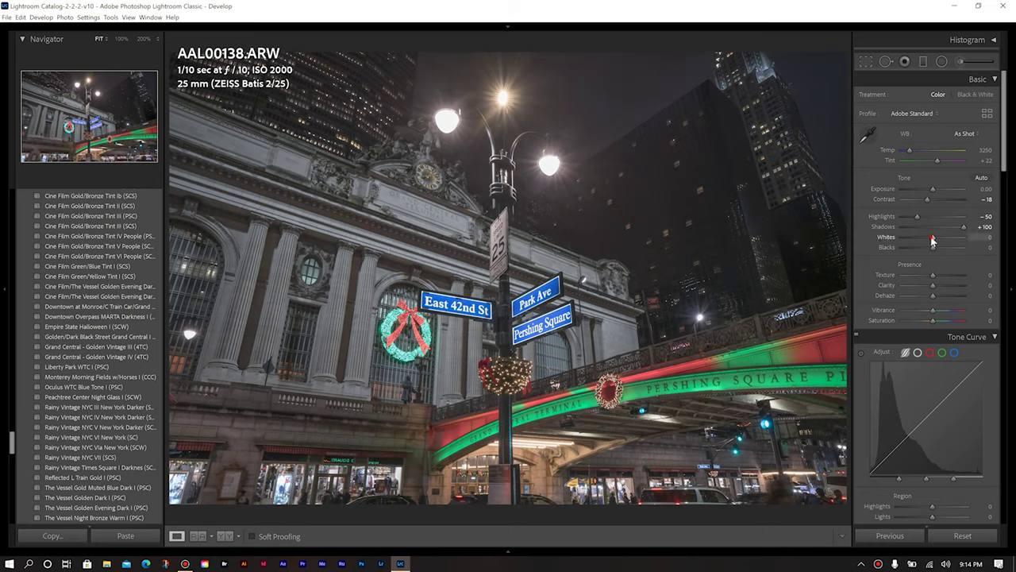
{"action": "left_click_drag", "start_coordinate": [933, 240], "coordinate": [947, 239]}
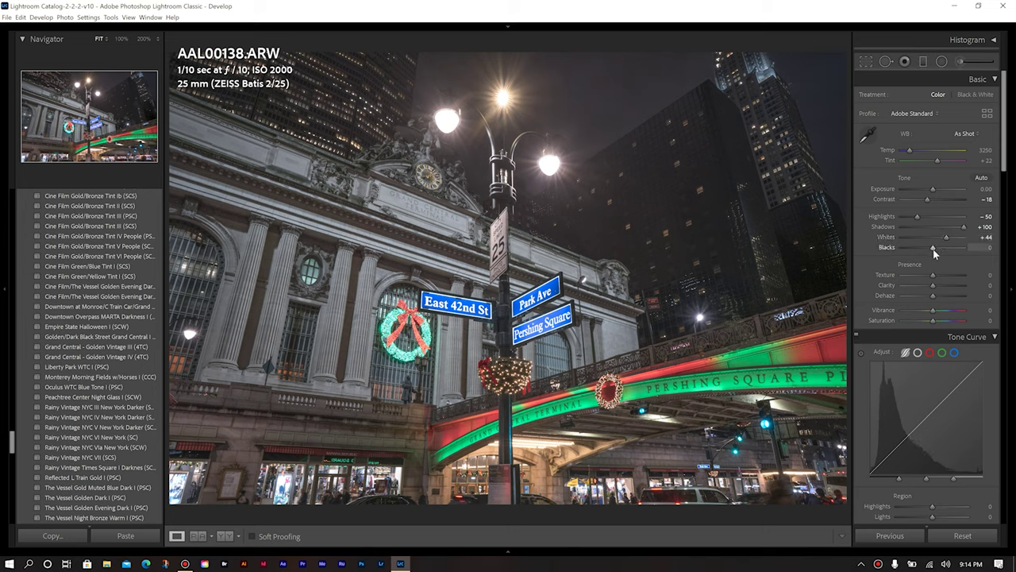
{"action": "left_click_drag", "start_coordinate": [933, 248], "coordinate": [921, 249]}
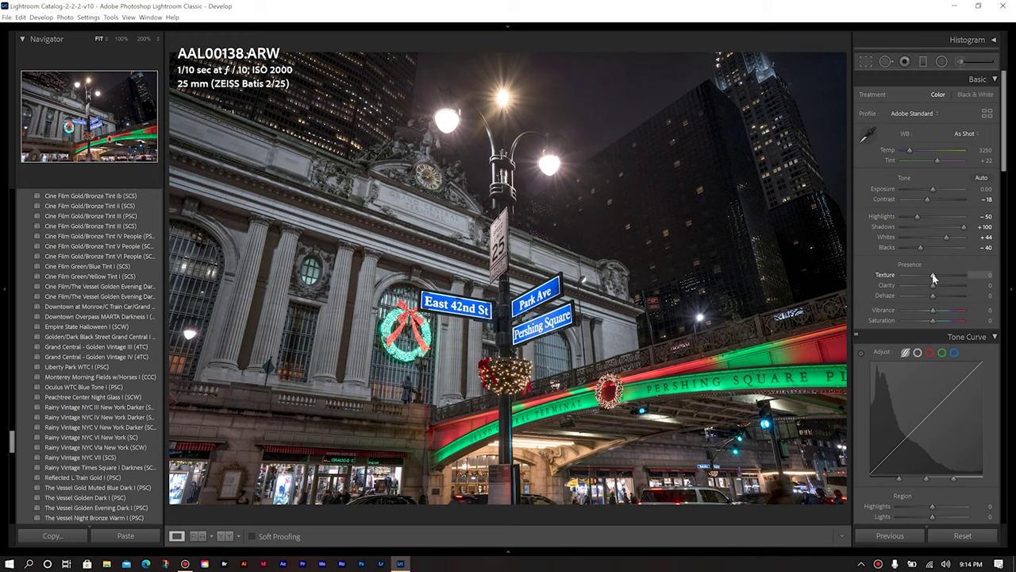
Raise Presence to Texture +14, Clarity +25 and Dehaze +11
{"action": "left_click_drag", "start_coordinate": [933, 274], "coordinate": [938, 286]}
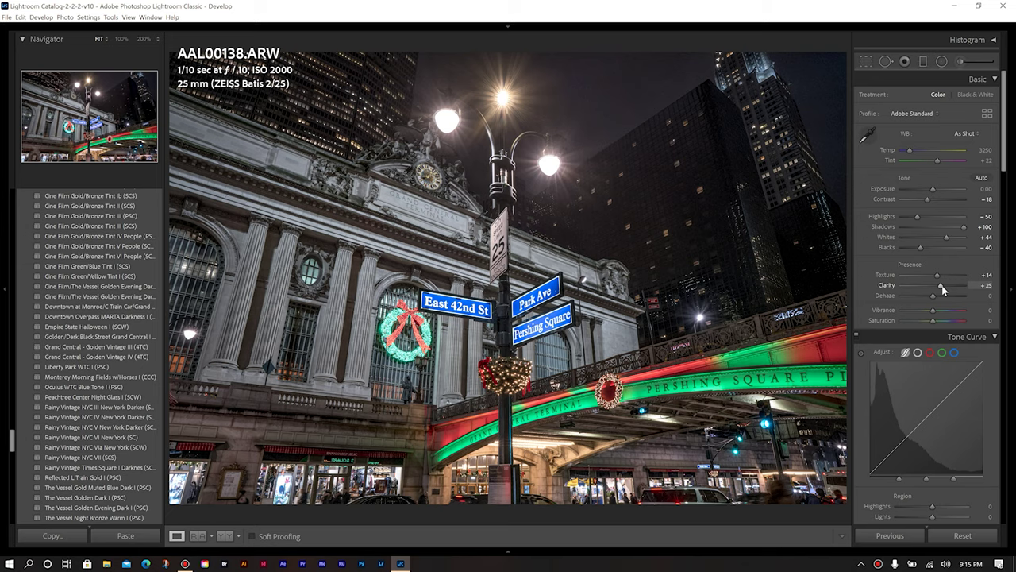
{"action": "left_click_drag", "start_coordinate": [933, 295], "coordinate": [937, 296]}
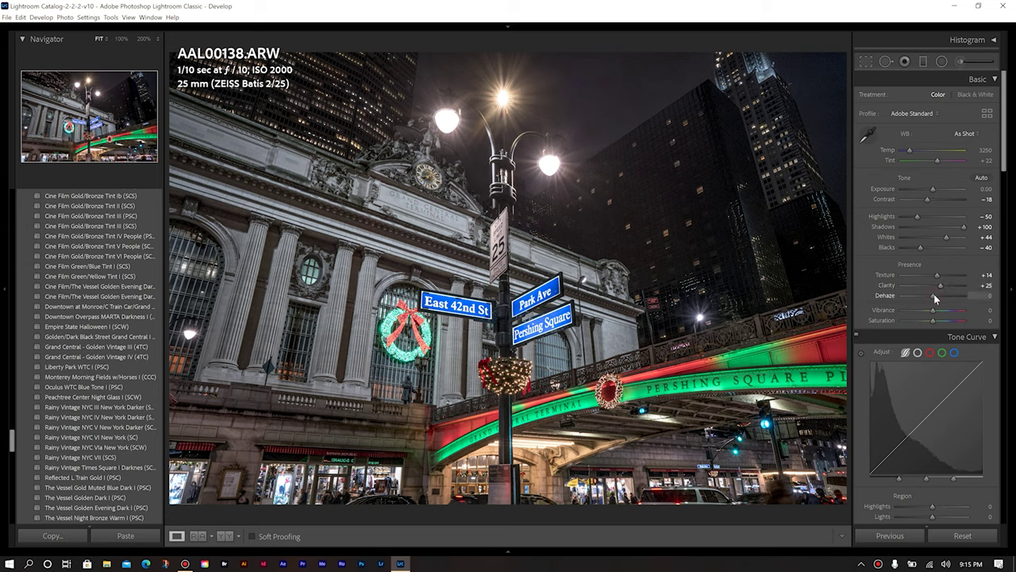
{"action": "left_click_drag", "start_coordinate": [937, 298], "coordinate": [934, 295]}
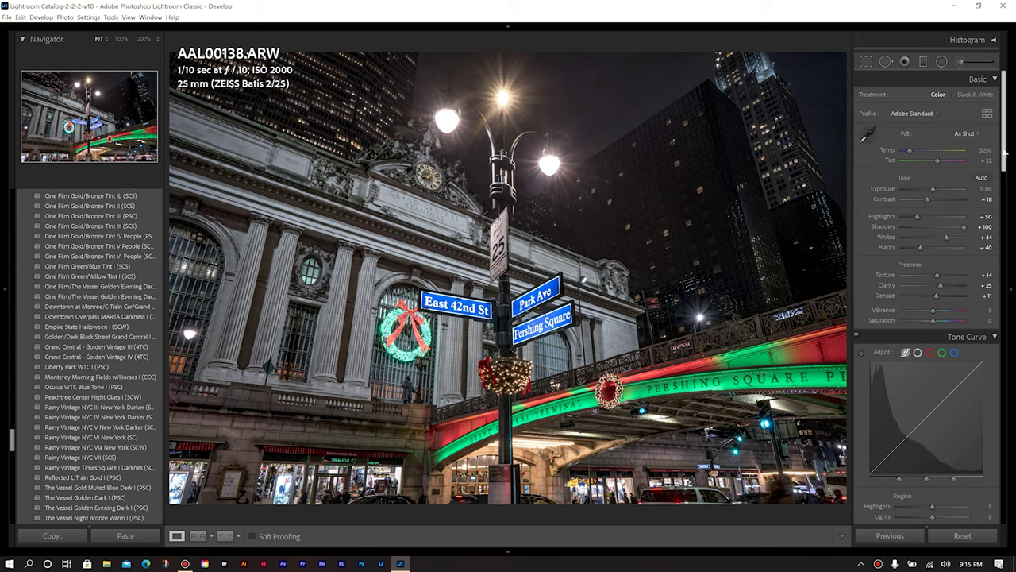
{"action": "left_click_drag", "start_coordinate": [1004, 150], "coordinate": [998, 176]}
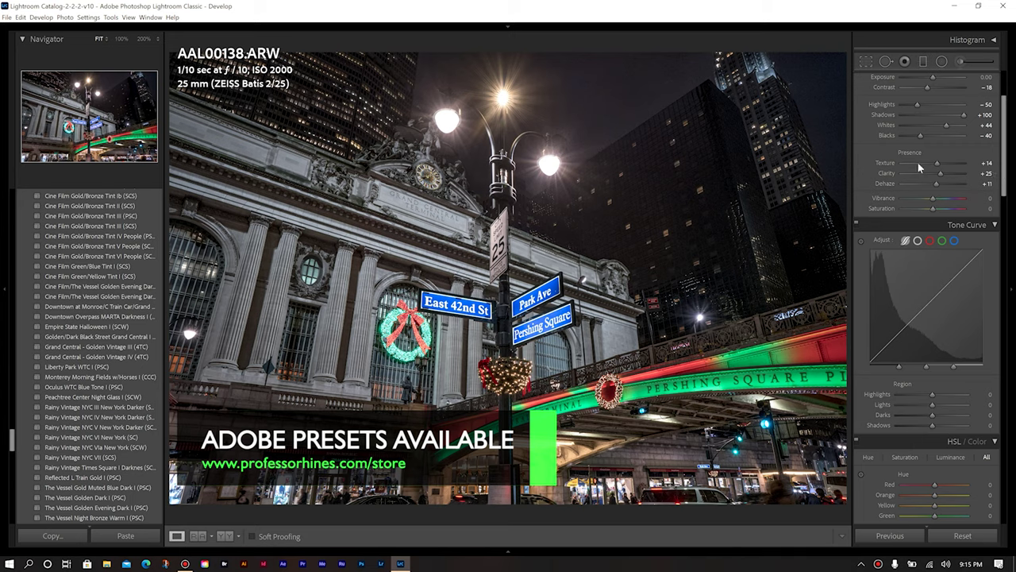
Apply the 4 Train Curve point-curve preset, then return to the parametric curve
{"action": "left_click", "coordinate": [918, 240]}
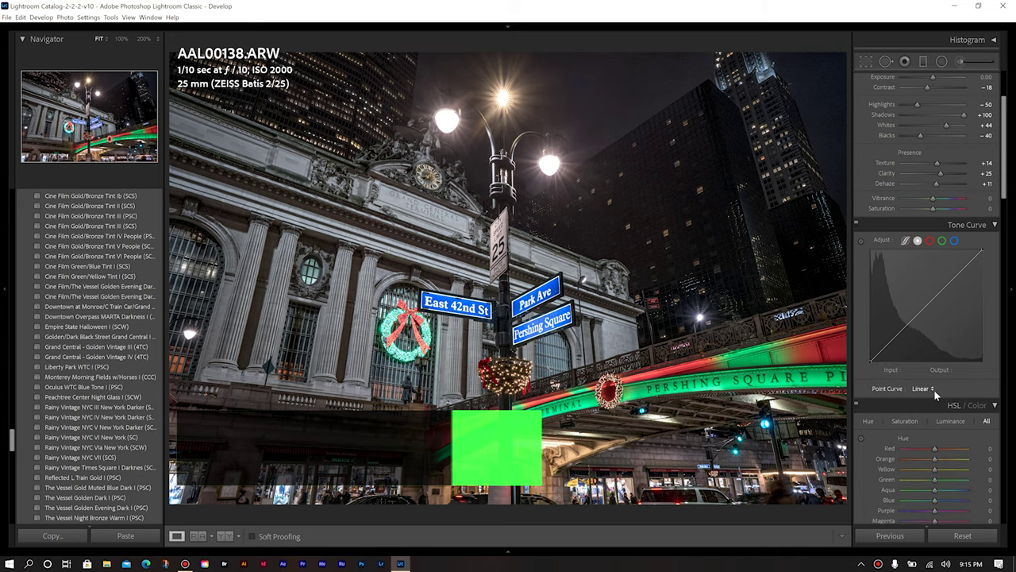
{"action": "left_click", "coordinate": [921, 390]}
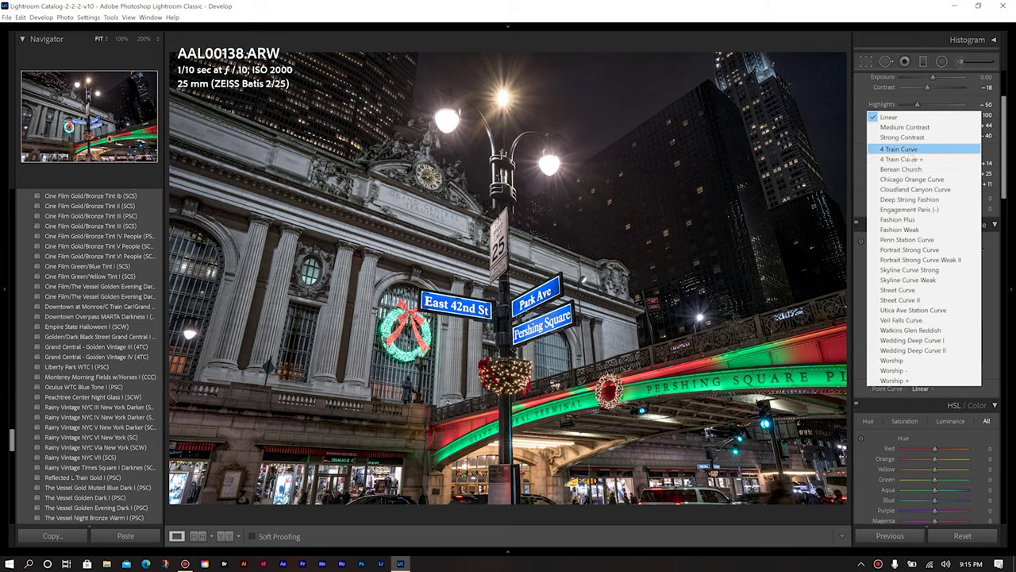
{"action": "left_click", "coordinate": [908, 152]}
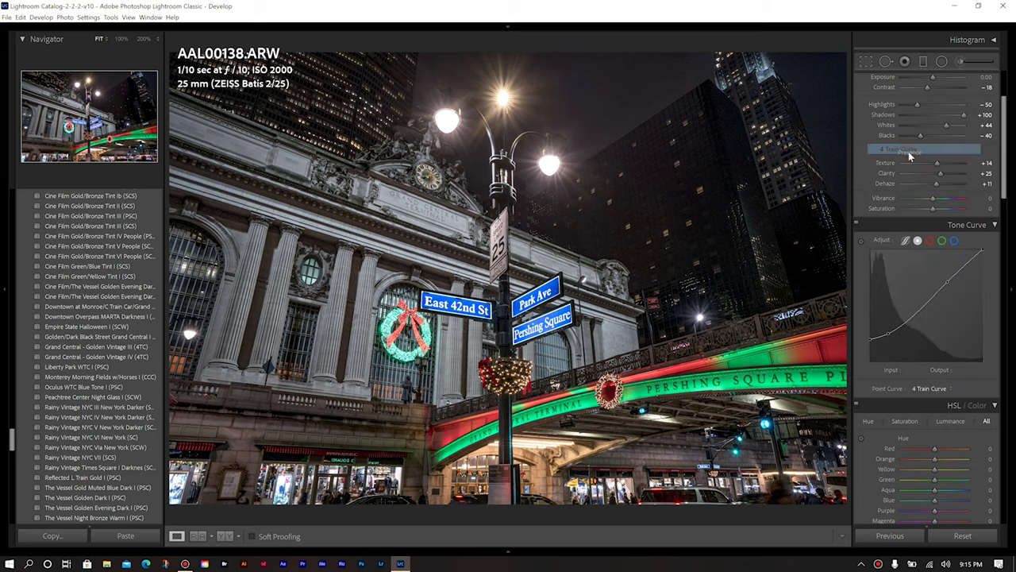
{"action": "left_click", "coordinate": [905, 240]}
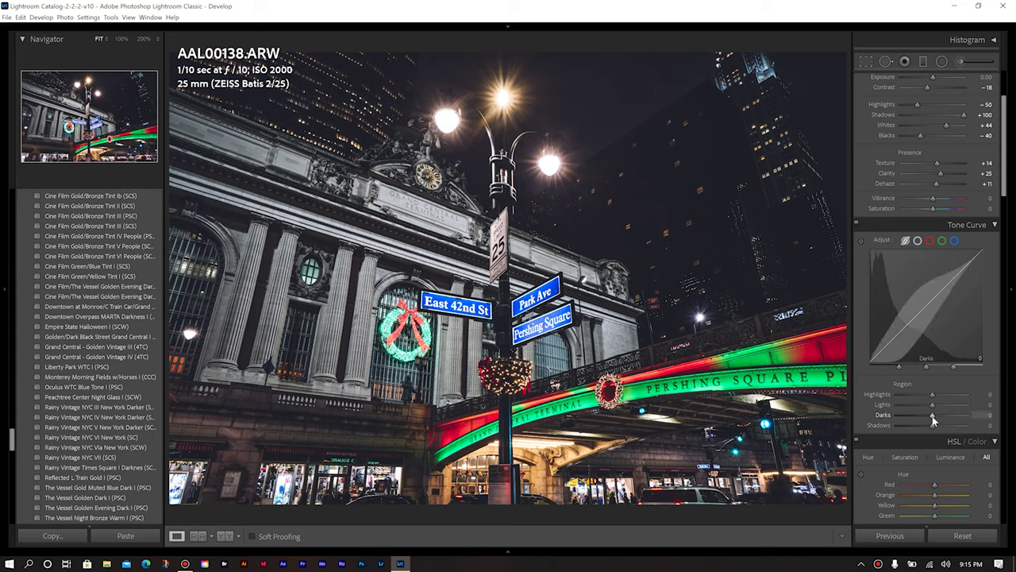
Lift region Darks to +25 and Shadows to +100, and reposition the curve's split handles
{"action": "left_click_drag", "start_coordinate": [931, 416], "coordinate": [940, 416]}
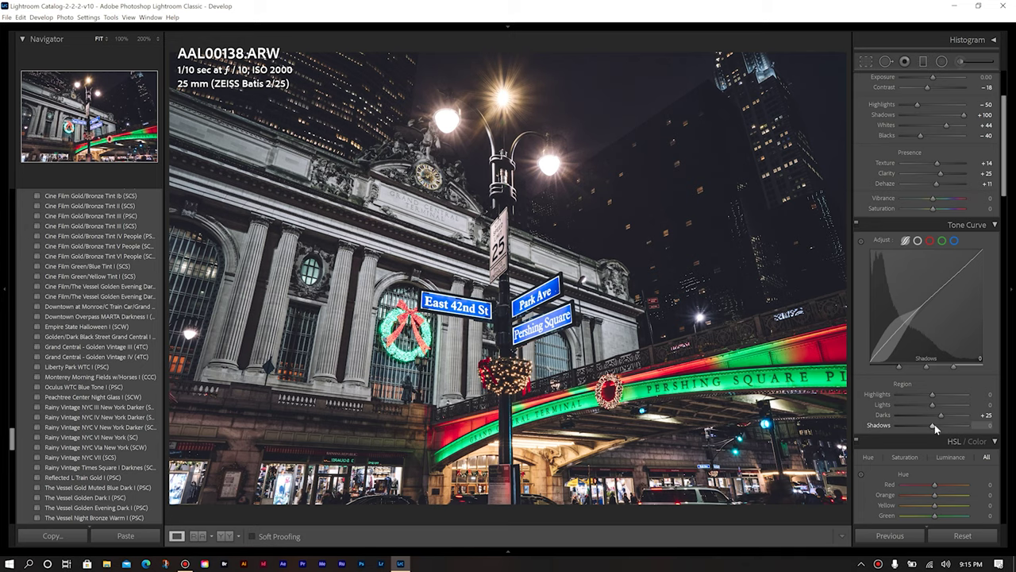
{"action": "left_click_drag", "start_coordinate": [935, 424], "coordinate": [967, 429]}
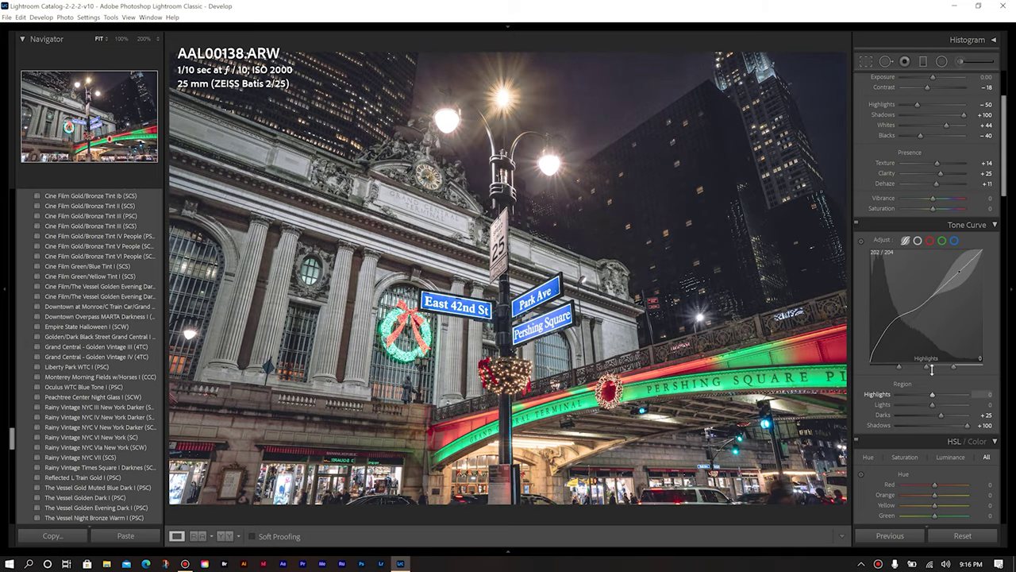
{"action": "left_click_drag", "start_coordinate": [902, 364], "coordinate": [888, 365]}
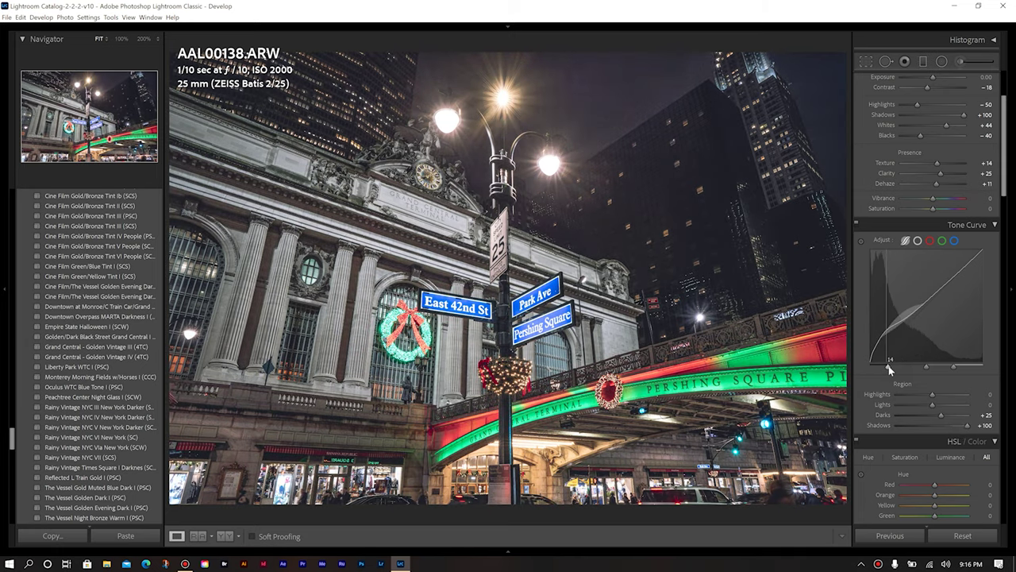
{"action": "left_click_drag", "start_coordinate": [926, 365], "coordinate": [938, 366]}
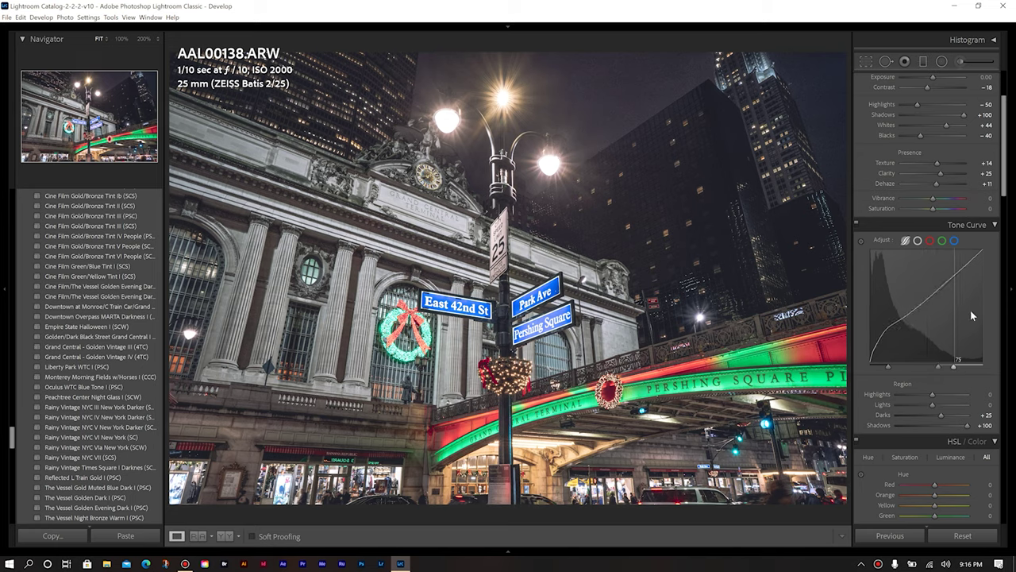
{"action": "left_click_drag", "start_coordinate": [1004, 181], "coordinate": [1005, 242]}
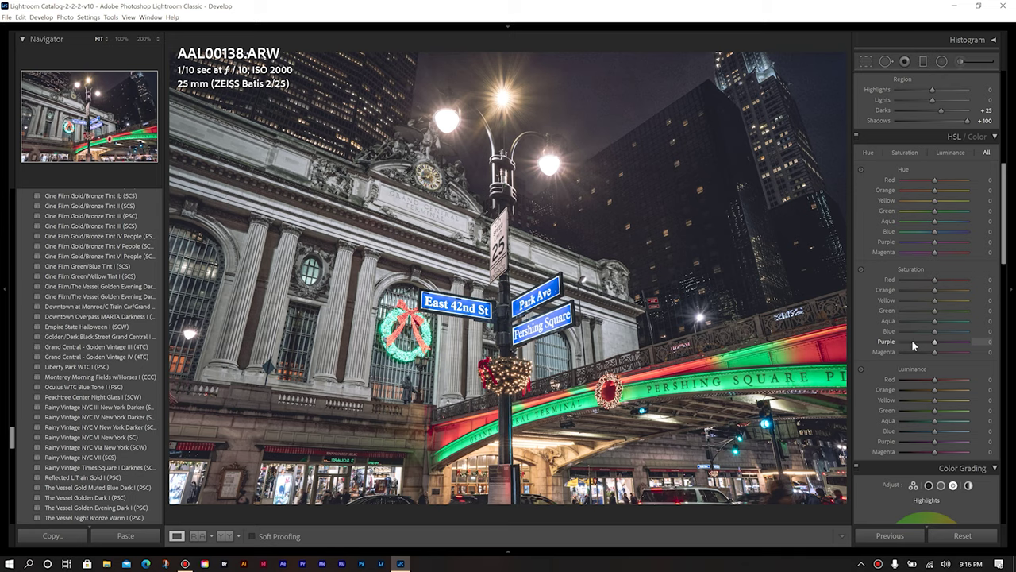
Set Purple, Magenta and Aqua saturation to −100, Orange −42 and Yellow −45
{"action": "left_click_drag", "start_coordinate": [911, 339], "coordinate": [889, 340]}
{"action": "left_click_drag", "start_coordinate": [950, 354], "coordinate": [883, 351]}
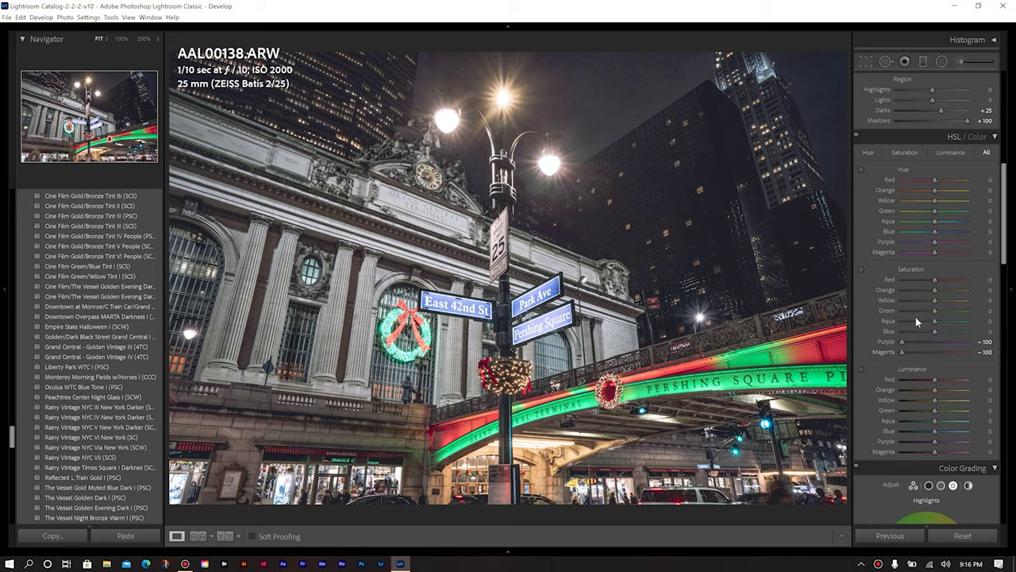
{"action": "left_click_drag", "start_coordinate": [934, 322], "coordinate": [897, 321]}
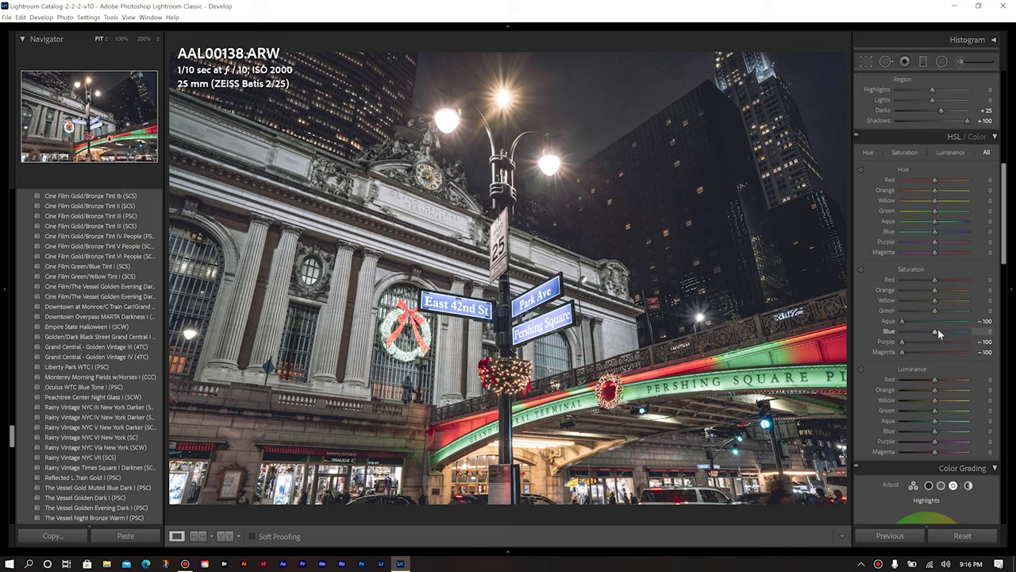
{"action": "mouse_move", "coordinate": [935, 300]}
{"action": "left_mouse_down"}
{"action": "mouse_move", "coordinate": [920, 300]}
{"action": "mouse_move", "coordinate": [924, 292]}
{"action": "left_mouse_up"}
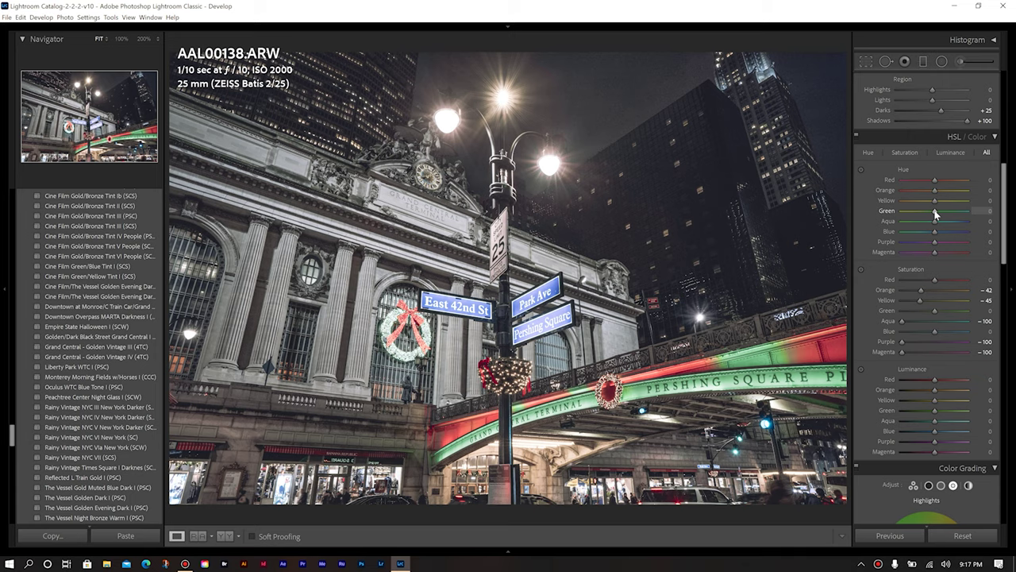
Shift green and red hues, then set luminance Red +28, Blue −30 and Yellow +14
{"action": "left_click_drag", "start_coordinate": [934, 213], "coordinate": [942, 212]}
{"action": "left_click_drag", "start_coordinate": [933, 179], "coordinate": [943, 183]}
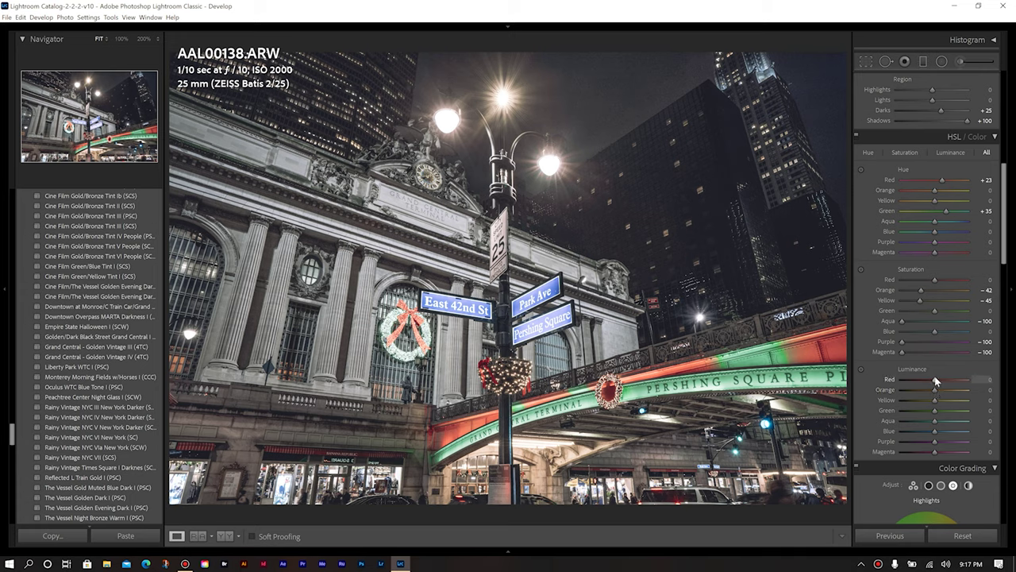
{"action": "left_click_drag", "start_coordinate": [934, 380], "coordinate": [943, 427]}
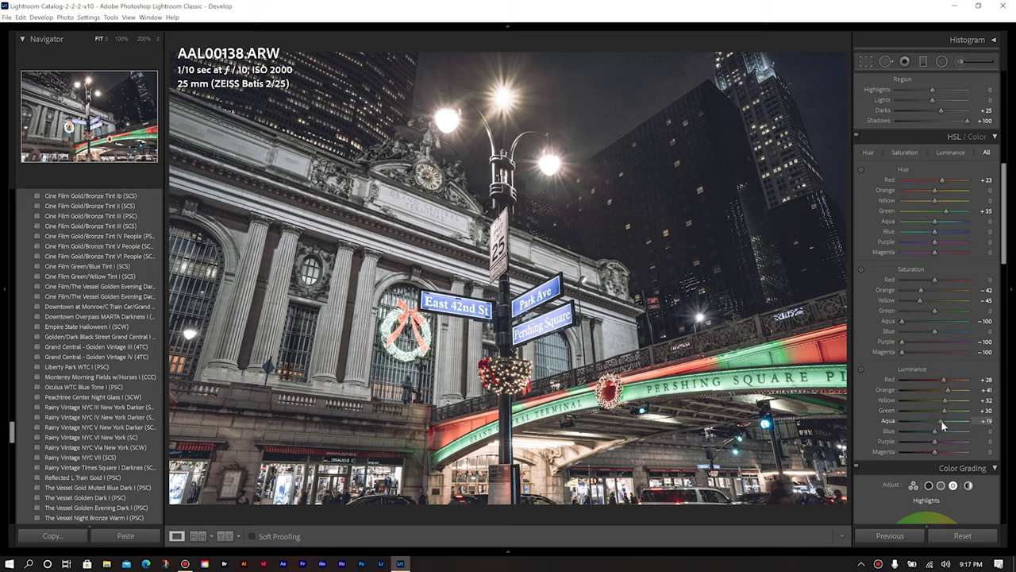
{"action": "left_click_drag", "start_coordinate": [932, 431], "coordinate": [931, 446]}
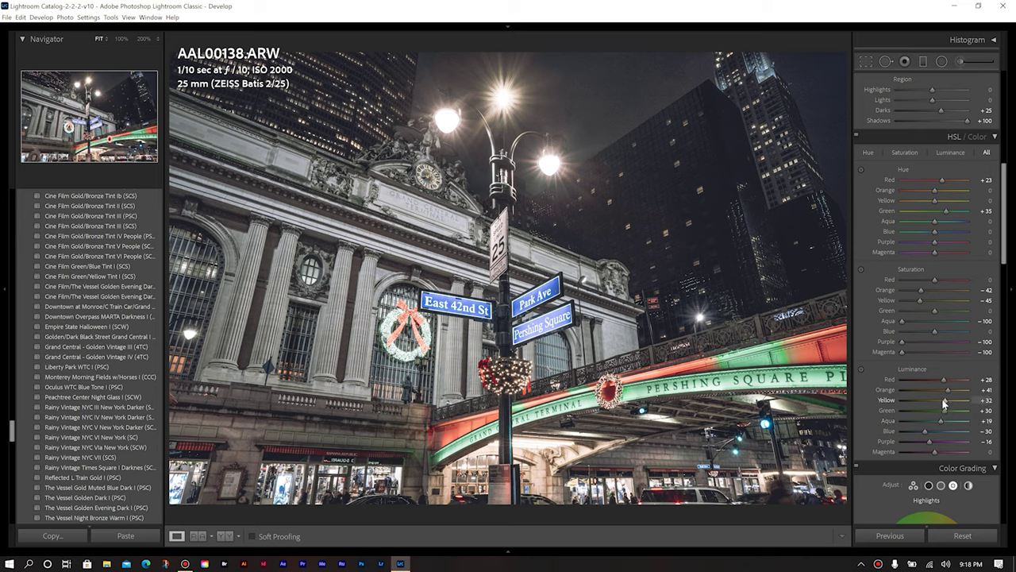
{"action": "left_click_drag", "start_coordinate": [944, 400], "coordinate": [936, 399]}
{"action": "left_click_drag", "start_coordinate": [1007, 203], "coordinate": [1003, 258]}
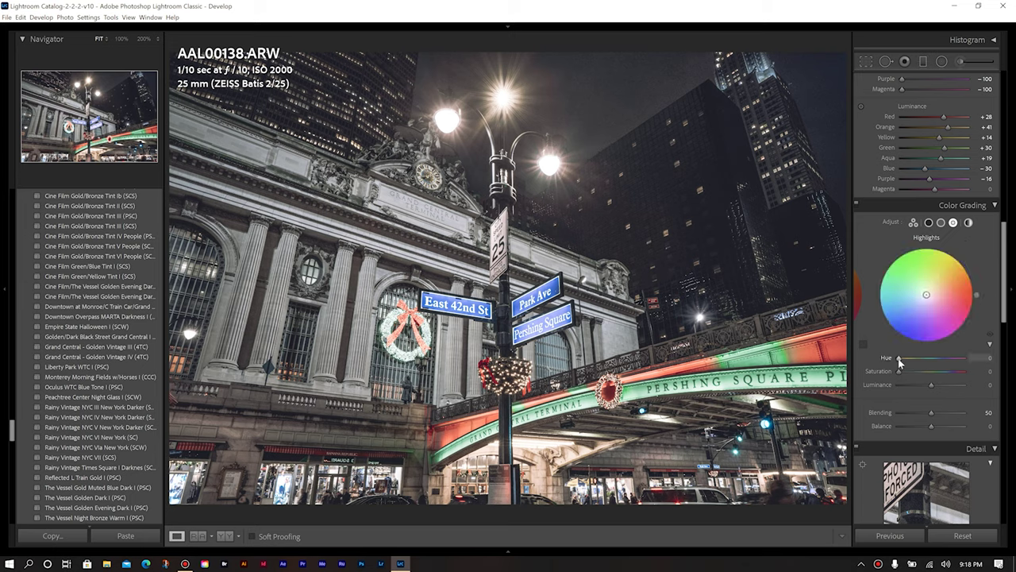
Tint highlights at Hue 28, Saturation 22 and raise colour-grading Blending to 100
{"action": "left_click_drag", "start_coordinate": [899, 360], "coordinate": [913, 371]}
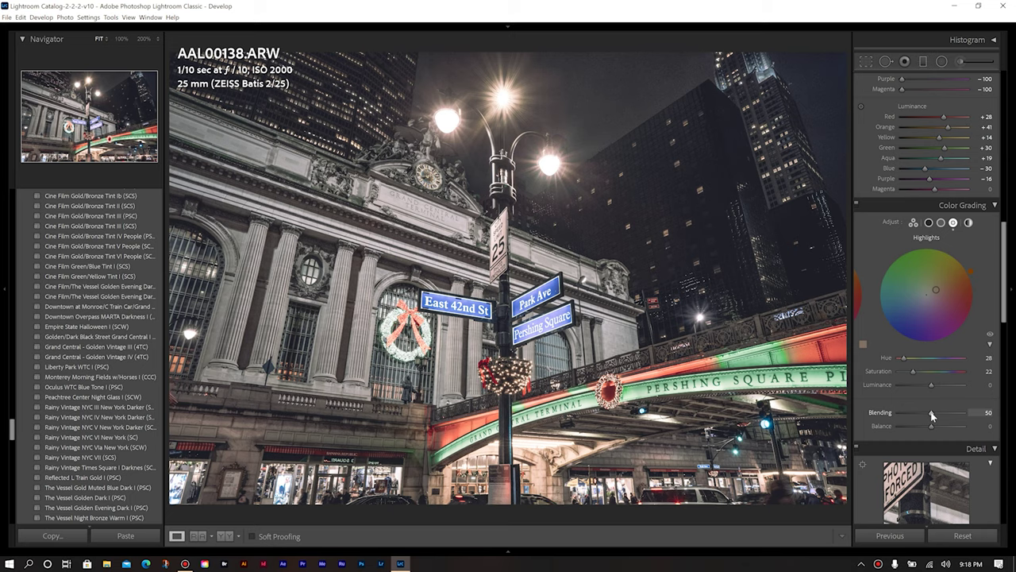
{"action": "left_click_drag", "start_coordinate": [932, 414], "coordinate": [969, 416]}
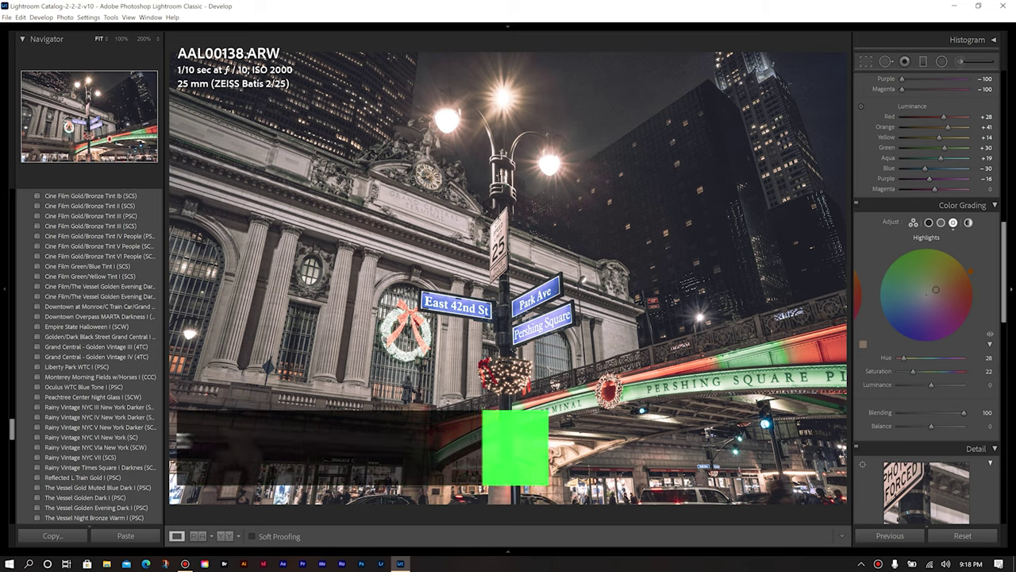
{"action": "scroll", "coordinate": [931, 293], "scroll_direction": "down", "scroll_amount": 6}
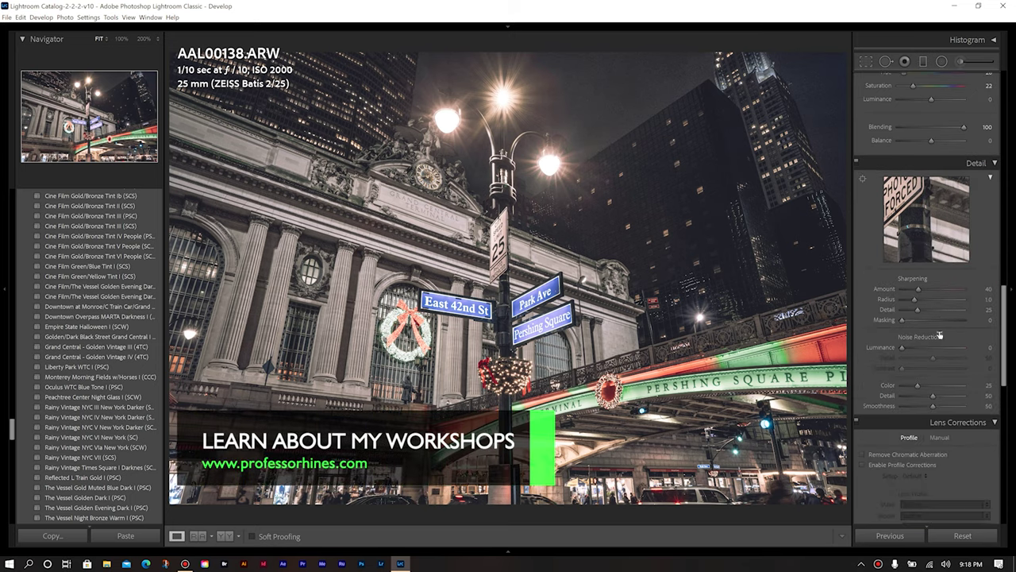
Set Sharpening Amount 74, Masking 20 and Luminance noise reduction 25
{"action": "left_click", "coordinate": [931, 289]}
{"action": "left_click_drag", "start_coordinate": [907, 321], "coordinate": [914, 319]}
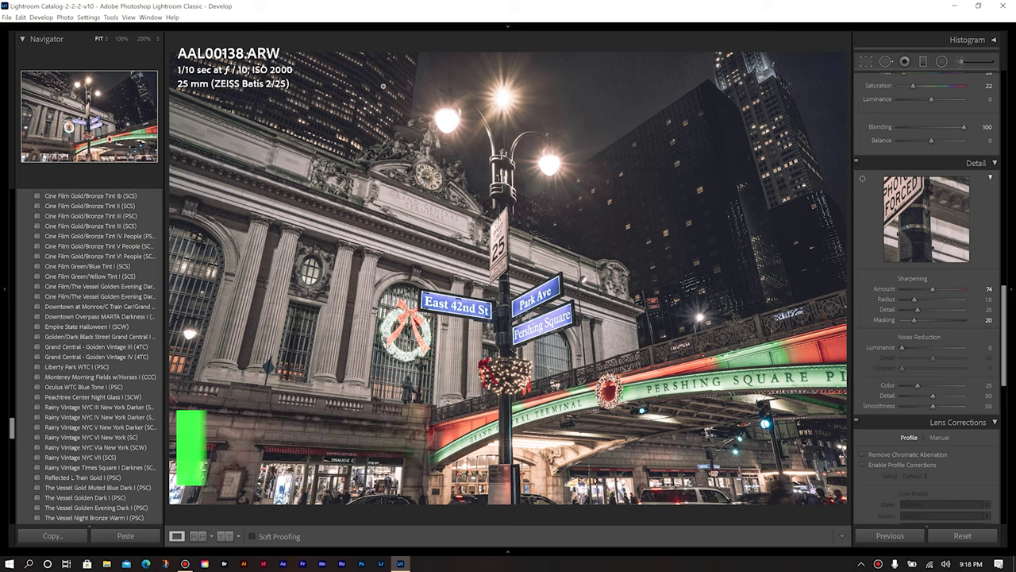
{"action": "left_click", "coordinate": [914, 347]}
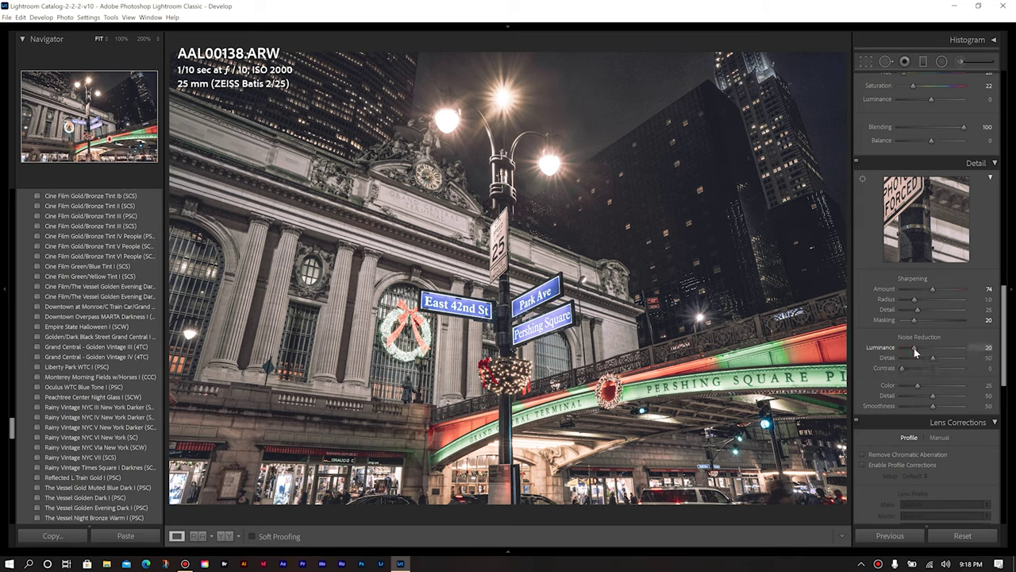
{"action": "left_click_drag", "start_coordinate": [914, 348], "coordinate": [918, 352]}
Enable profile corrections to apply the Zeiss Batis 2/25 lens profile
{"action": "left_click_drag", "start_coordinate": [1004, 333], "coordinate": [1003, 370]}
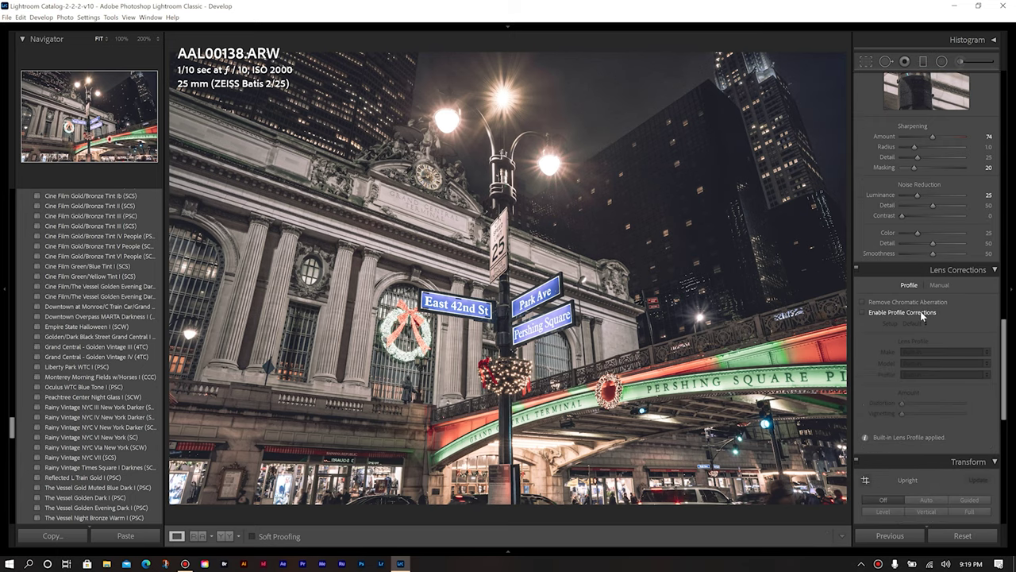
{"action": "left_click", "coordinate": [921, 311]}
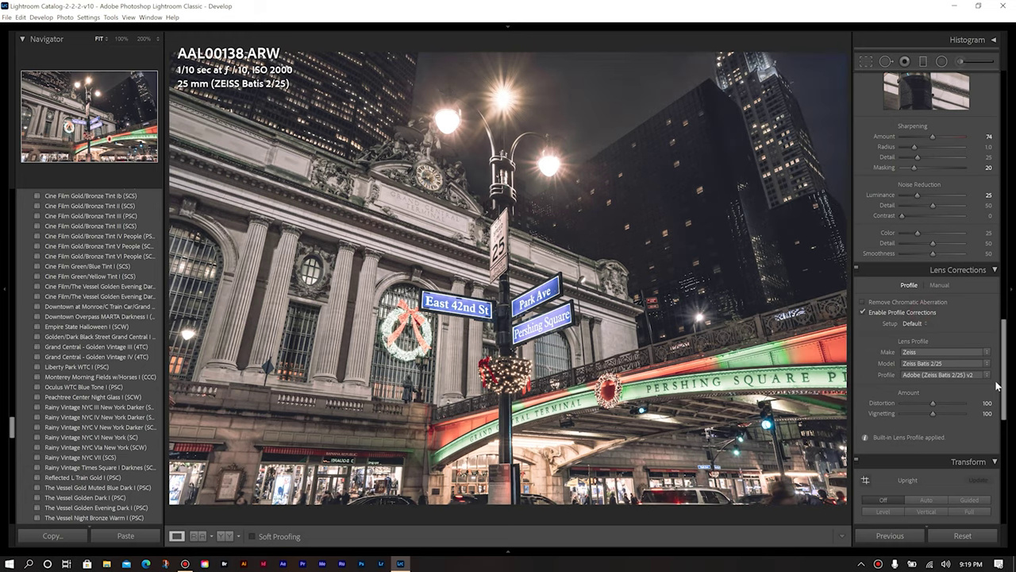
{"action": "left_click_drag", "start_coordinate": [1004, 370], "coordinate": [1000, 455]}
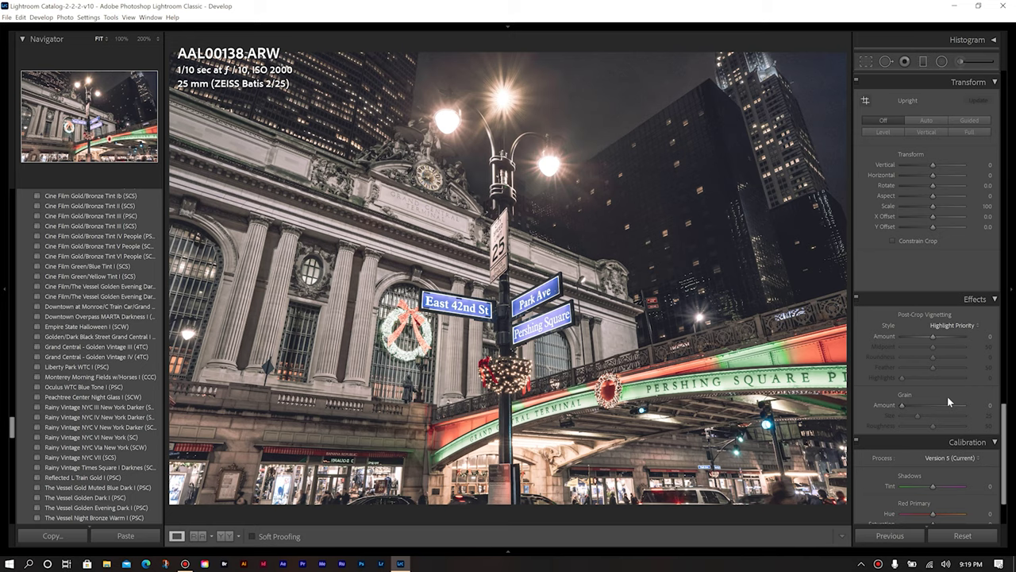
Add a post-crop vignette: Amount −27, Midpoint 0, Feather 77, Highlights 100
{"action": "left_click", "coordinate": [932, 337]}
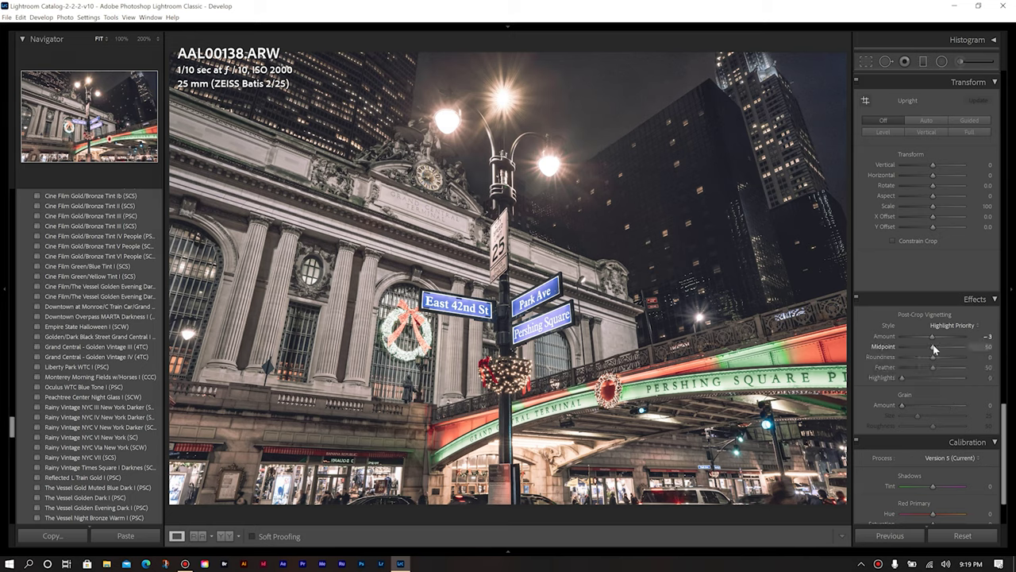
{"action": "left_click_drag", "start_coordinate": [935, 349], "coordinate": [851, 348]}
{"action": "left_click_drag", "start_coordinate": [902, 380], "coordinate": [965, 378]}
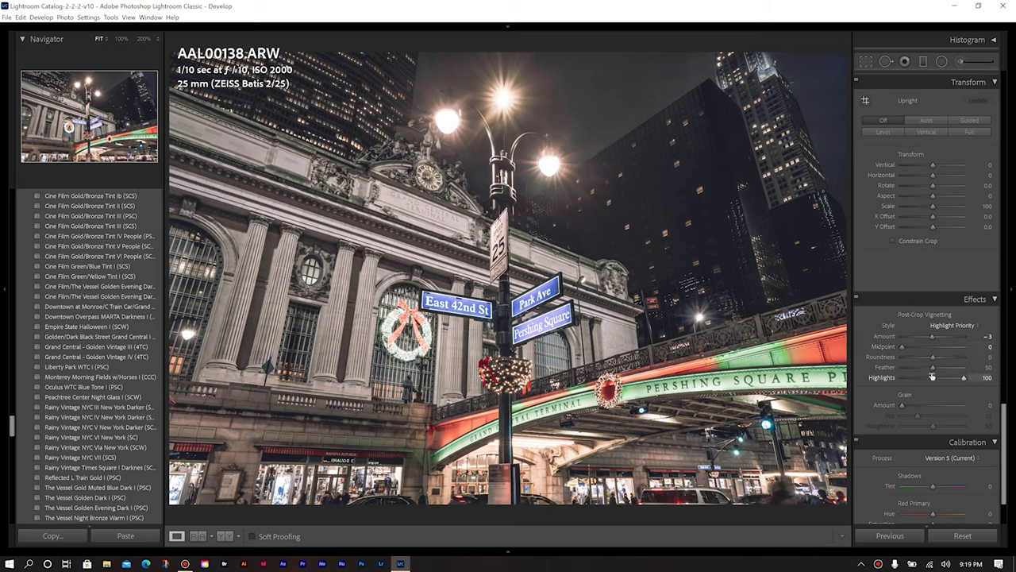
{"action": "left_click_drag", "start_coordinate": [938, 365], "coordinate": [945, 364]}
{"action": "left_click_drag", "start_coordinate": [932, 338], "coordinate": [923, 336]}
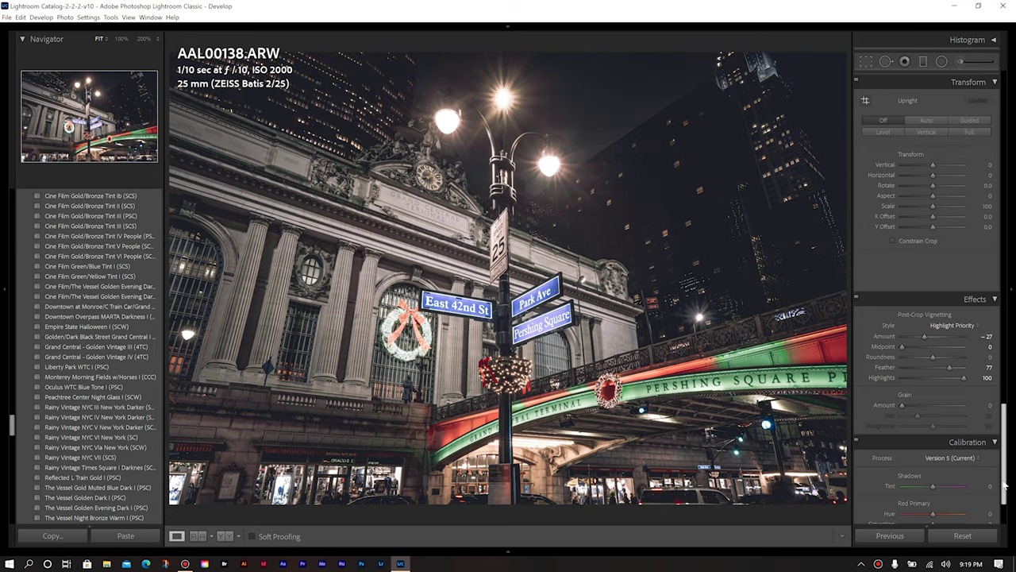
{"action": "left_click_drag", "start_coordinate": [1004, 482], "coordinate": [993, 149]}
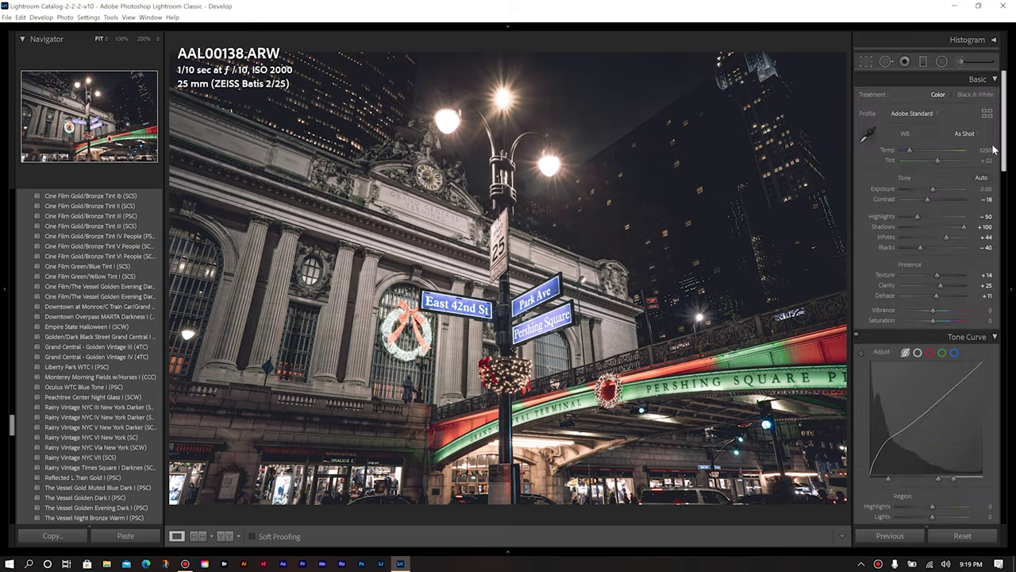
Straighten the Grand Central photo to a 0.30° angle in Crop Overlay and apply the crop
{"action": "left_click", "coordinate": [866, 61]}
{"action": "left_click_drag", "start_coordinate": [514, 365], "coordinate": [508, 203]}
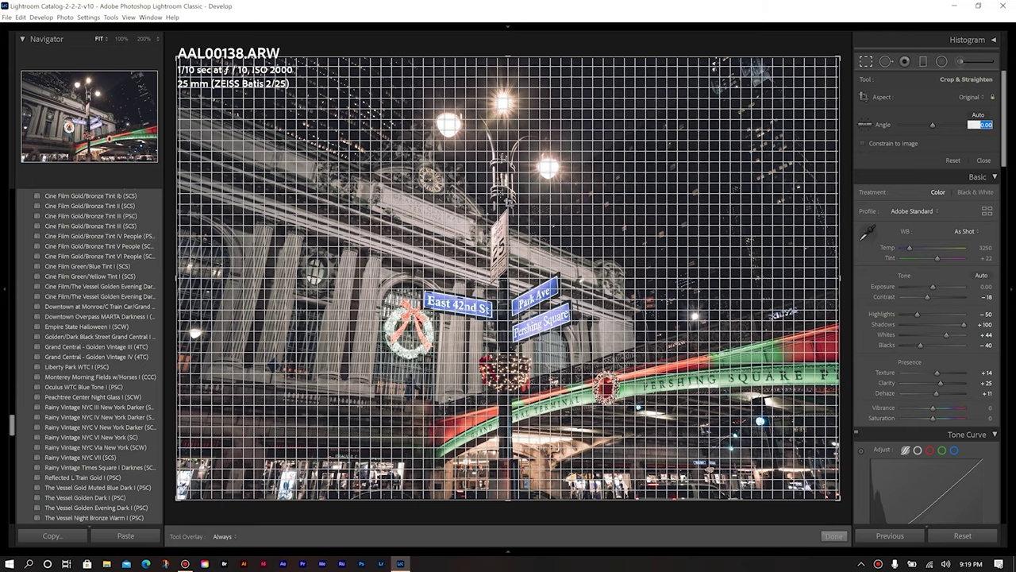
{"action": "left_click", "coordinate": [984, 160]}
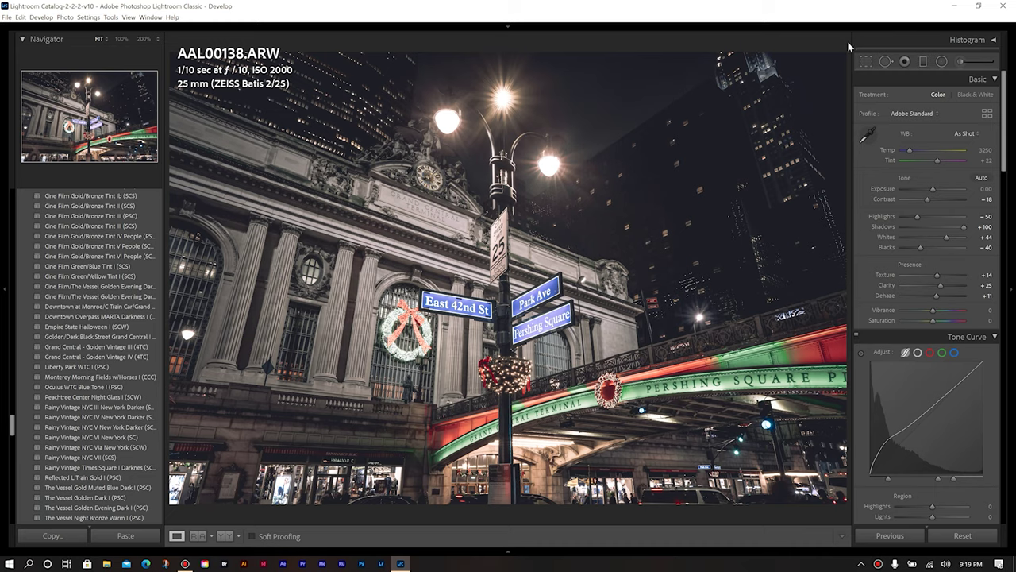
{"action": "left_click", "coordinate": [868, 66]}
{"action": "left_click", "coordinate": [982, 125]}
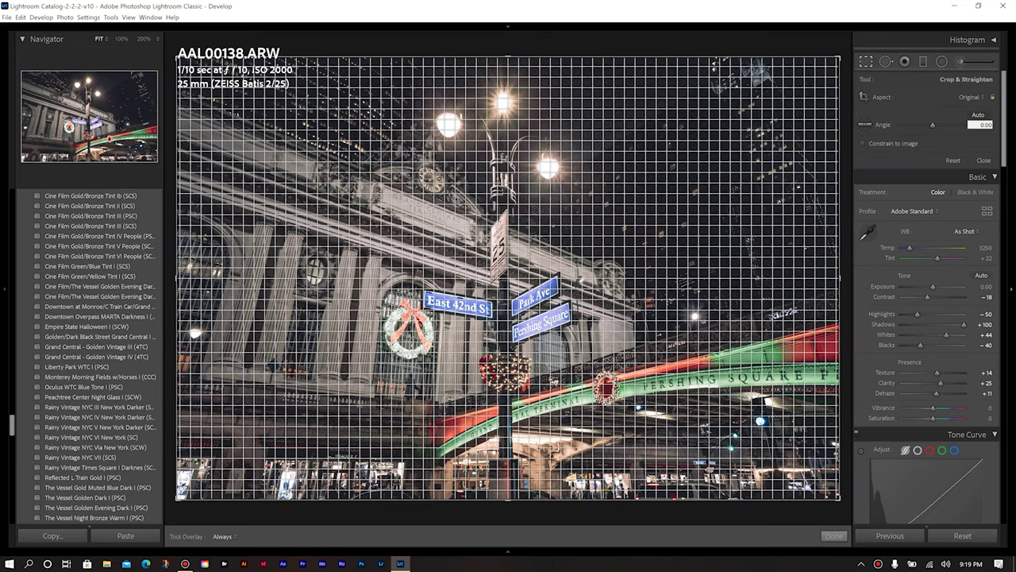
{"action": "type", "text": "0.3"}
{"action": "key", "text": "Return"}
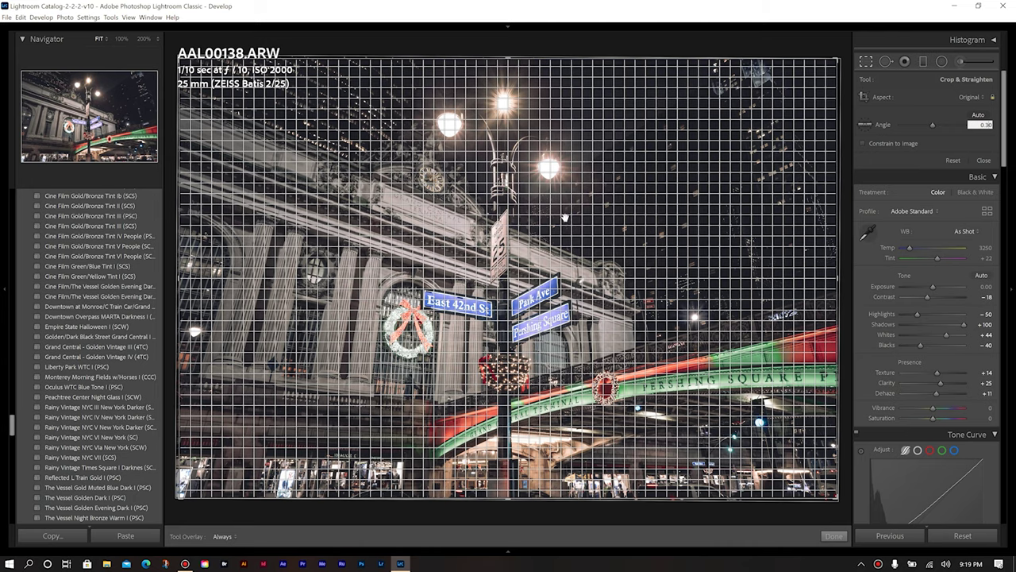
{"action": "key", "text": "Return"}
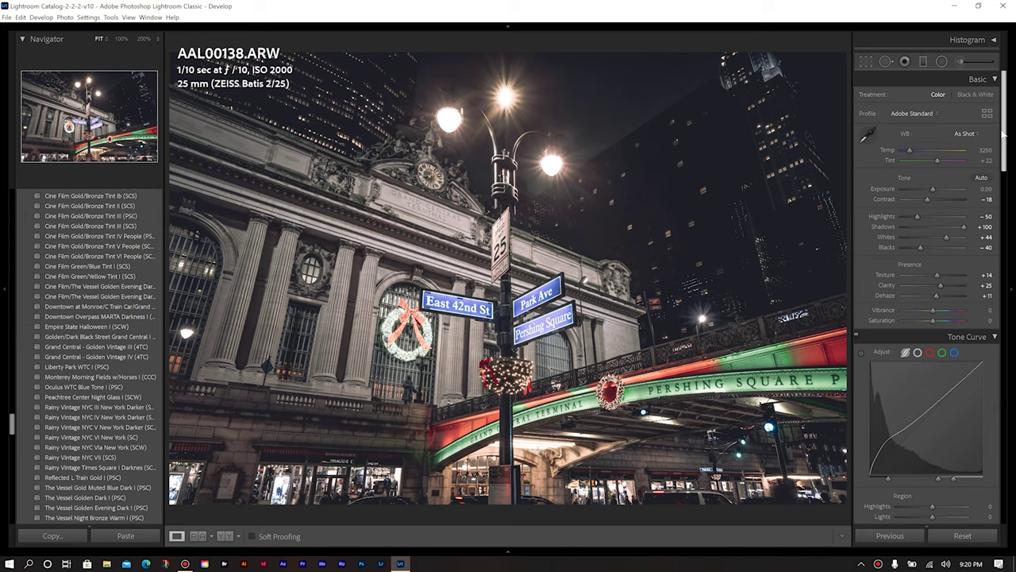
Cool the white balance to Temp 3050, then zoom to 100% on the arch lights
{"action": "left_click", "coordinate": [984, 150]}
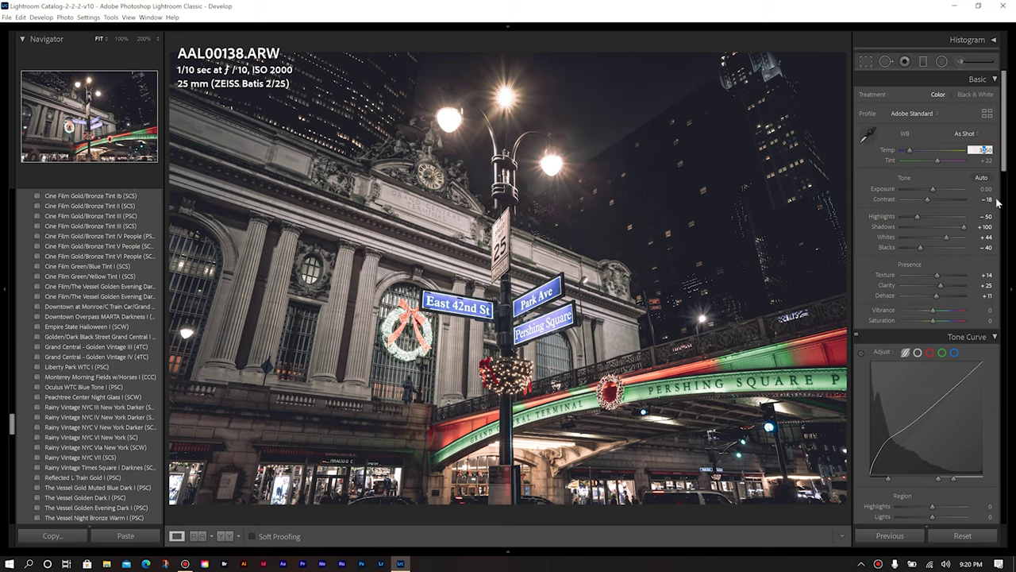
{"action": "type", "text": "3050"}
{"action": "key", "text": "Return"}
{"action": "left_click", "coordinate": [545, 455]}
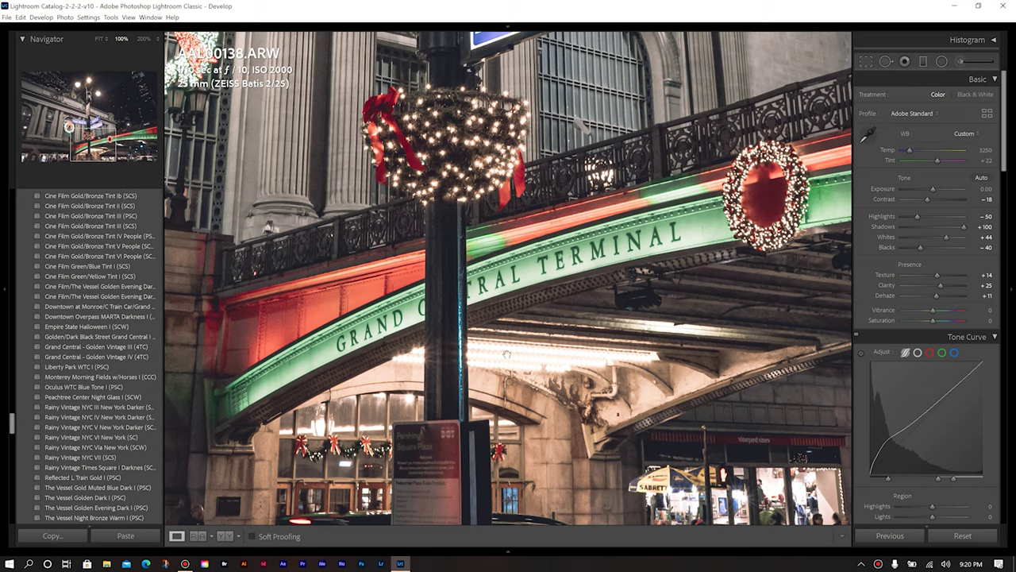
Brush the bright lights under the arch with Highlights −31 and Clarity about 30
{"action": "left_click", "coordinate": [961, 63]}
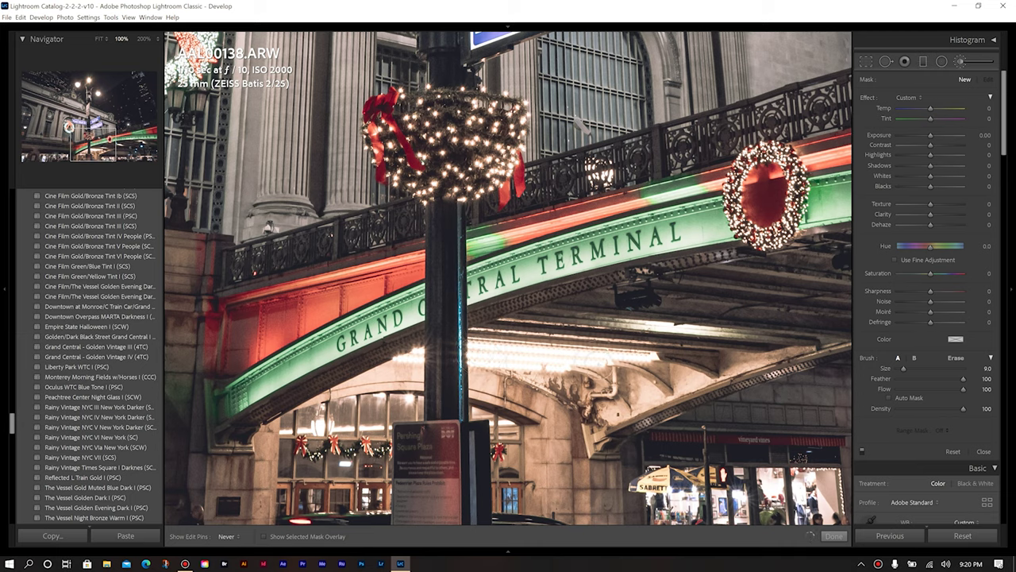
{"action": "mouse_move", "coordinate": [497, 360]}
{"action": "left_mouse_down"}
{"action": "mouse_move", "coordinate": [489, 343]}
{"action": "mouse_move", "coordinate": [500, 338]}
{"action": "mouse_move", "coordinate": [440, 363]}
{"action": "mouse_move", "coordinate": [409, 357]}
{"action": "left_mouse_up"}
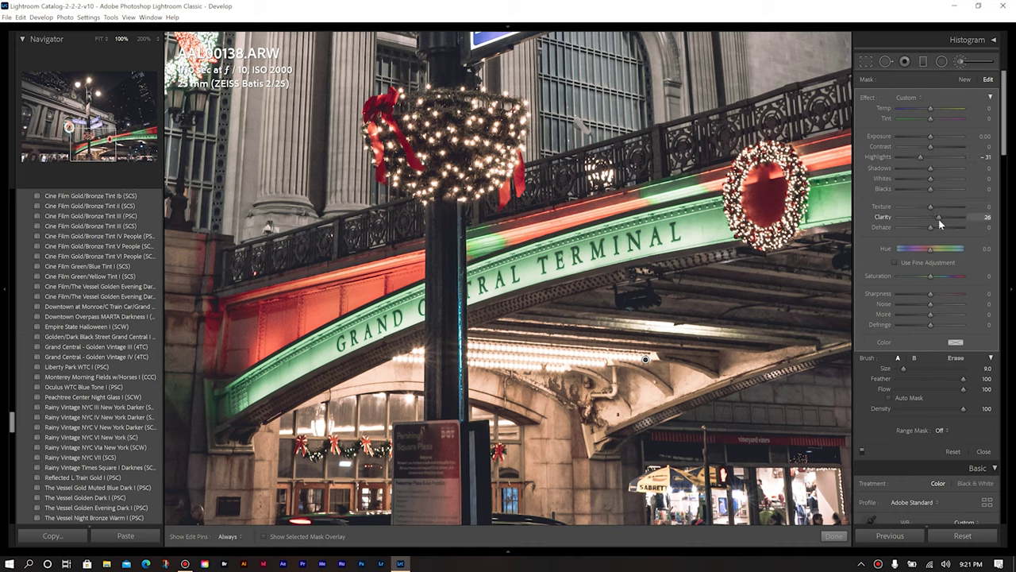
{"action": "left_click_drag", "start_coordinate": [940, 219], "coordinate": [940, 236]}
{"action": "left_click", "coordinate": [984, 451]}
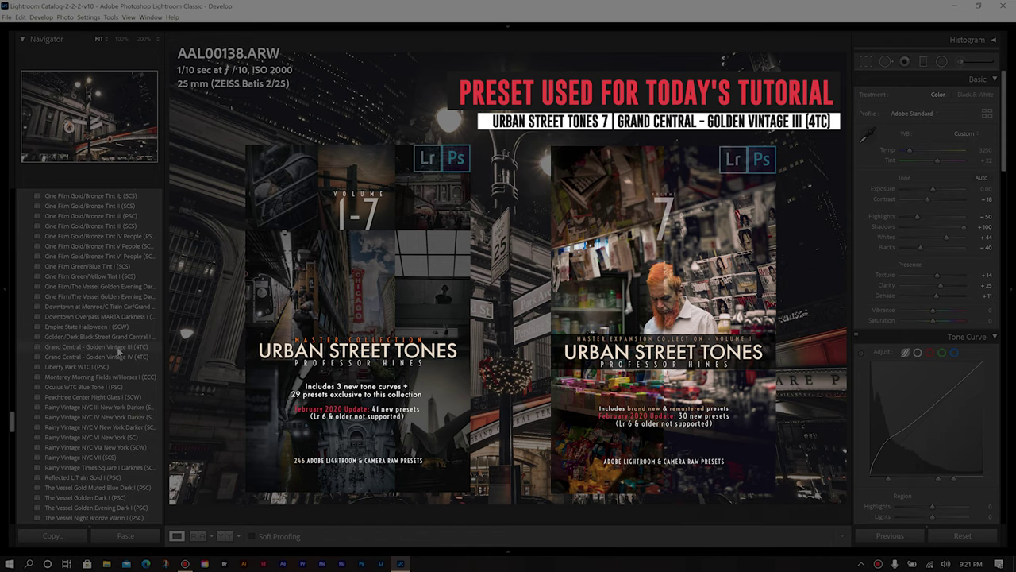
{"action": "left_click", "coordinate": [119, 351]}
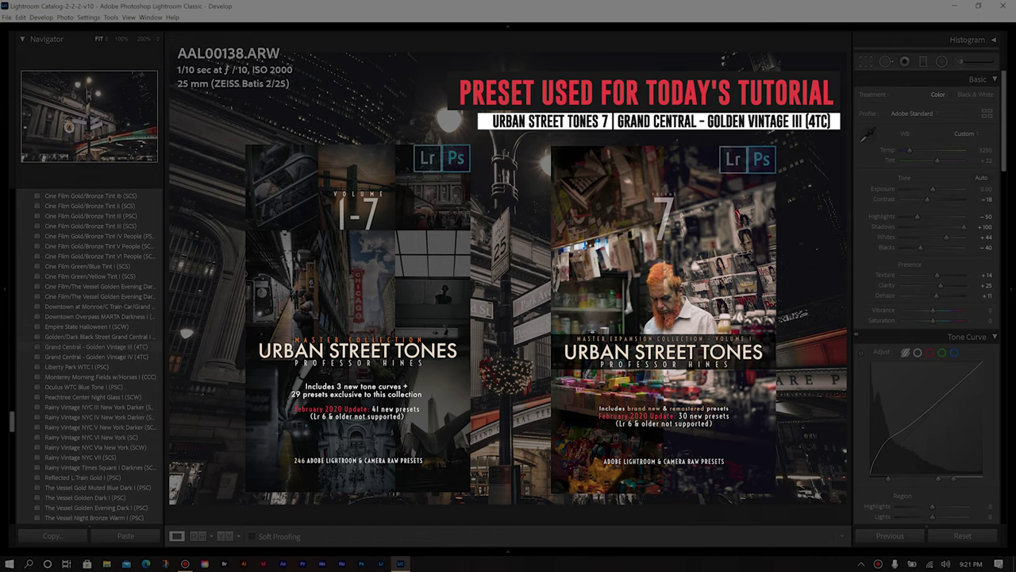